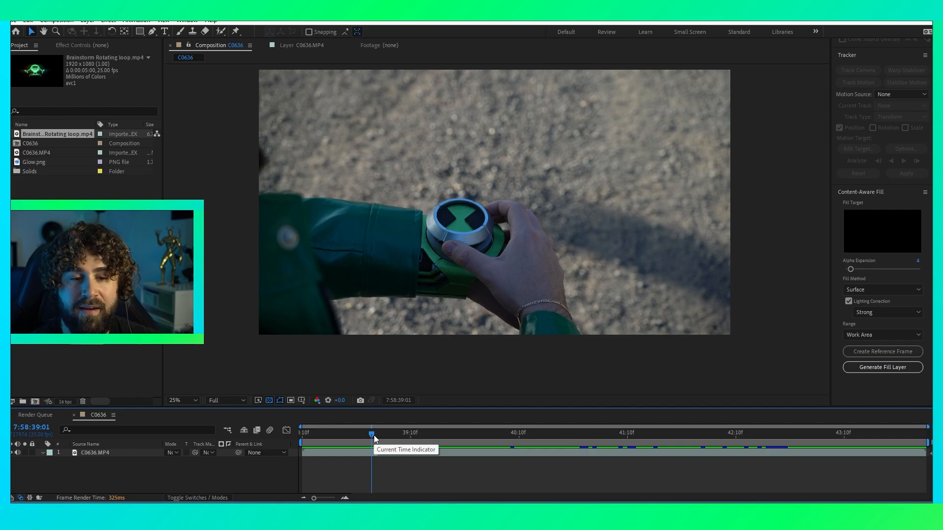
Add a new null object to the C0636 composition
right_click(381, 467)
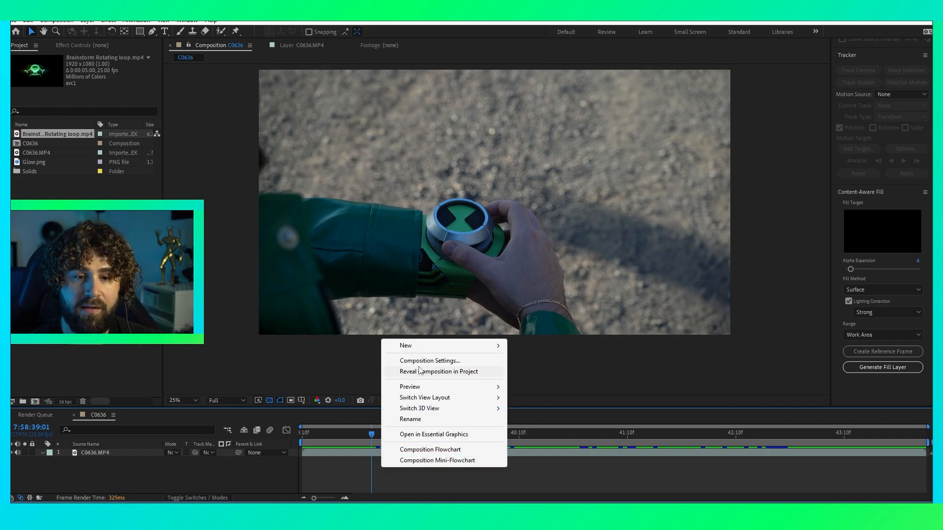
mouse_move(425, 350)
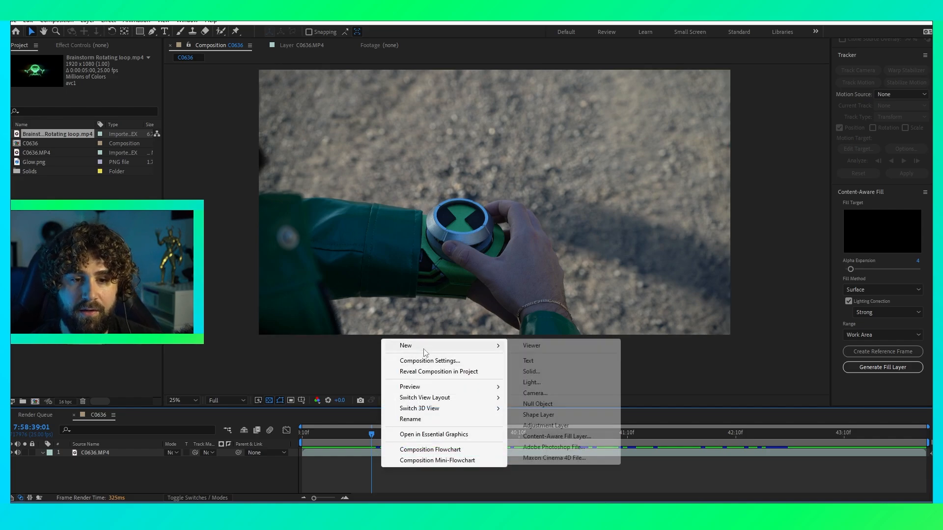
left_click(534, 404)
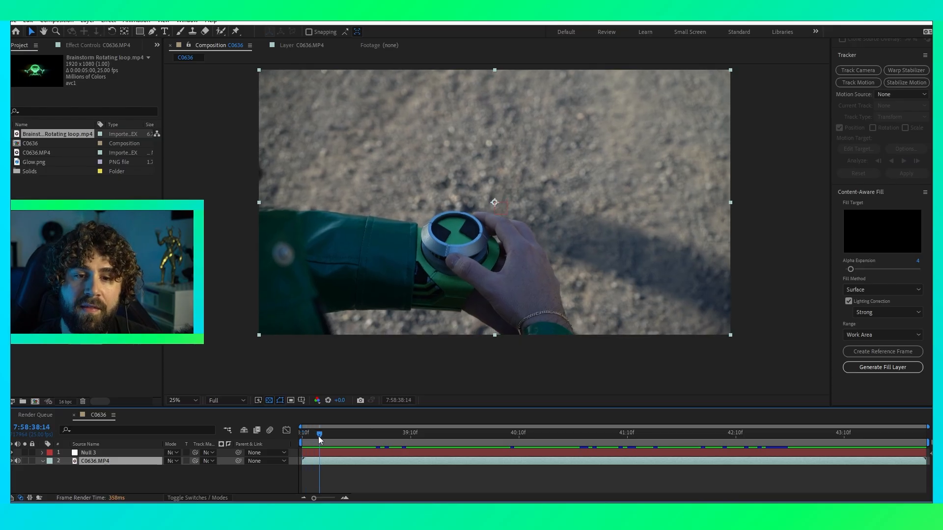
Start Track Motion on C0636.MP4 at 7:58:39:00 and place the track point on the inner tip of the watch dial's right black wedge
left_click_drag(318, 436, 367, 441)
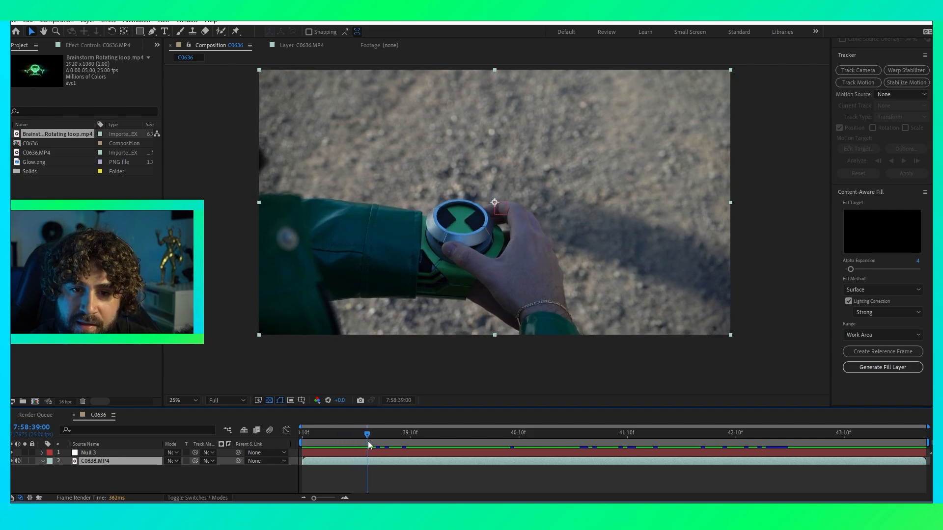
right_click(369, 462)
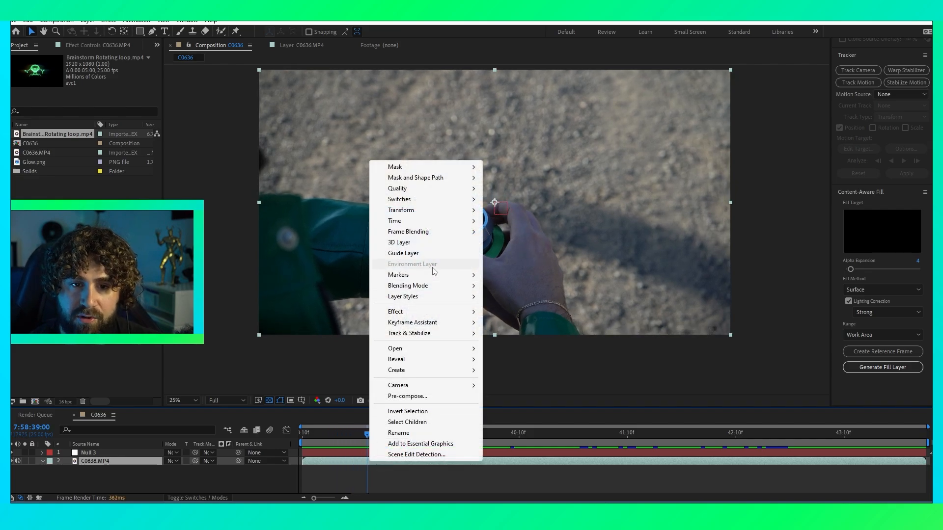
mouse_move(426, 339)
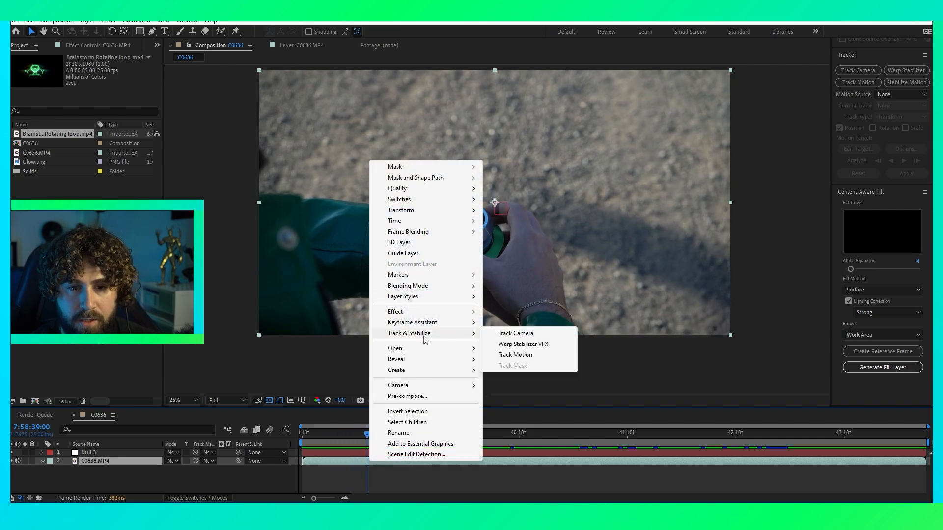
left_click(522, 356)
scroll(493, 275, "up", 3)
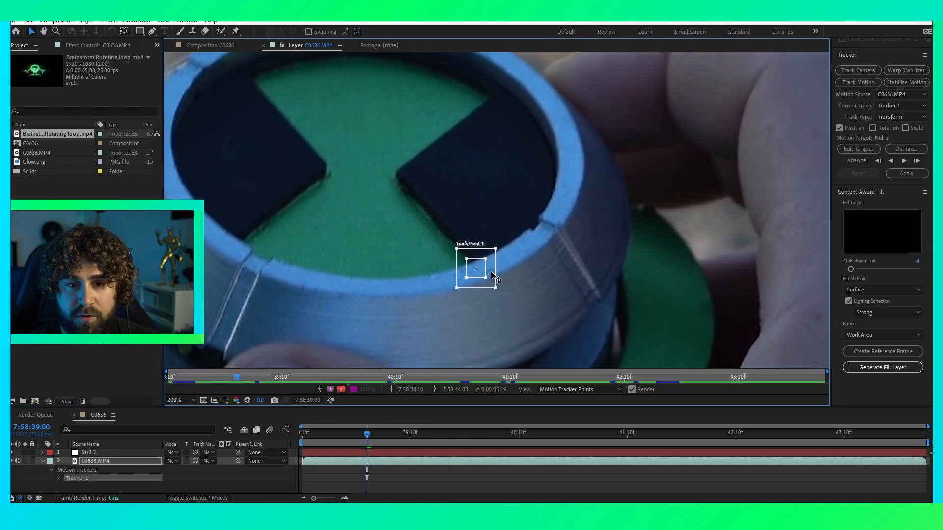
left_click_drag(492, 276, 428, 203)
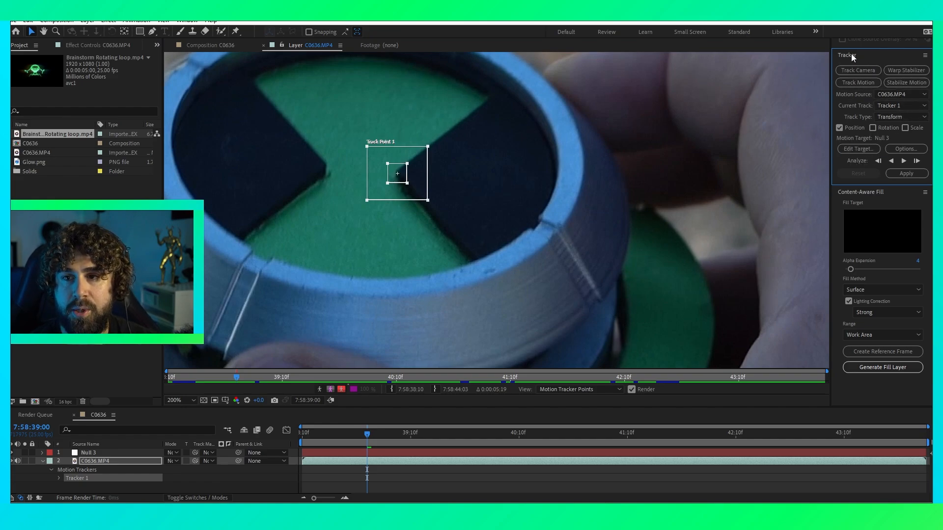
Set the tracker's motion target to the Null 3 layer
left_click(192, 20)
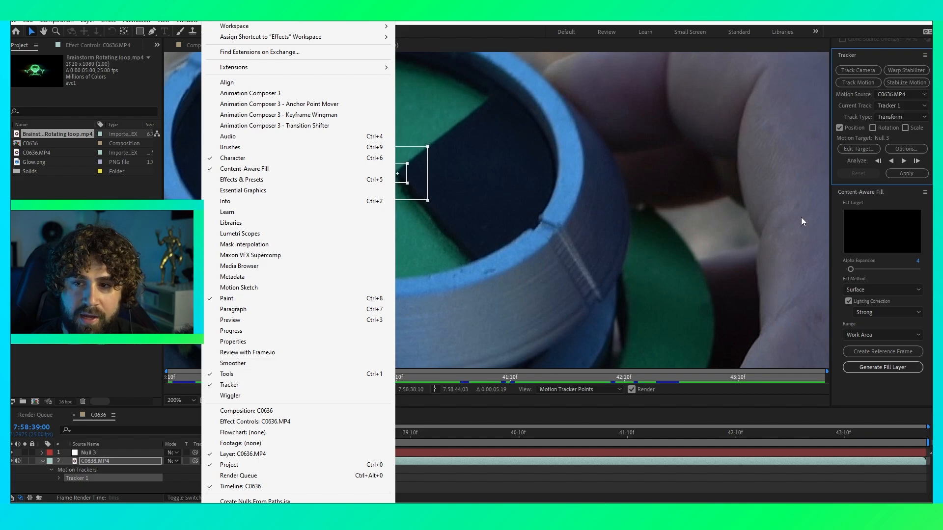
left_click(869, 141)
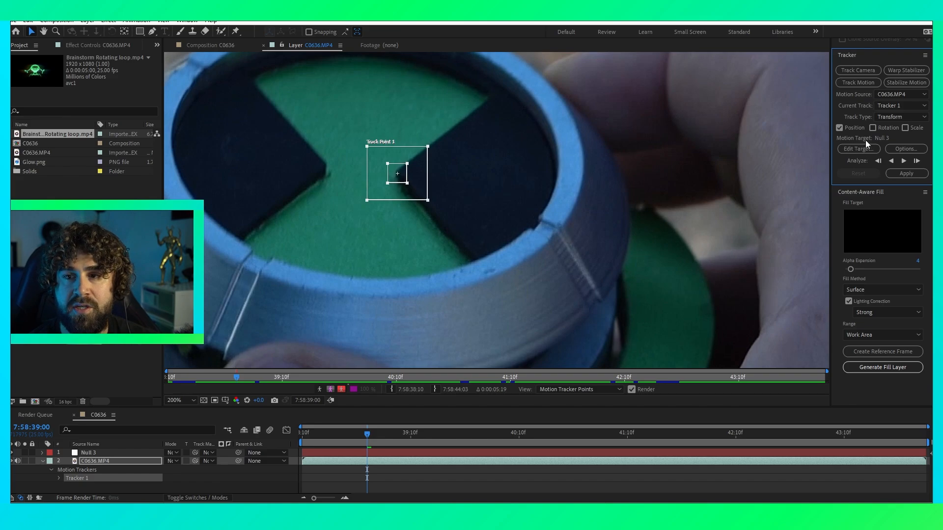
left_click(858, 148)
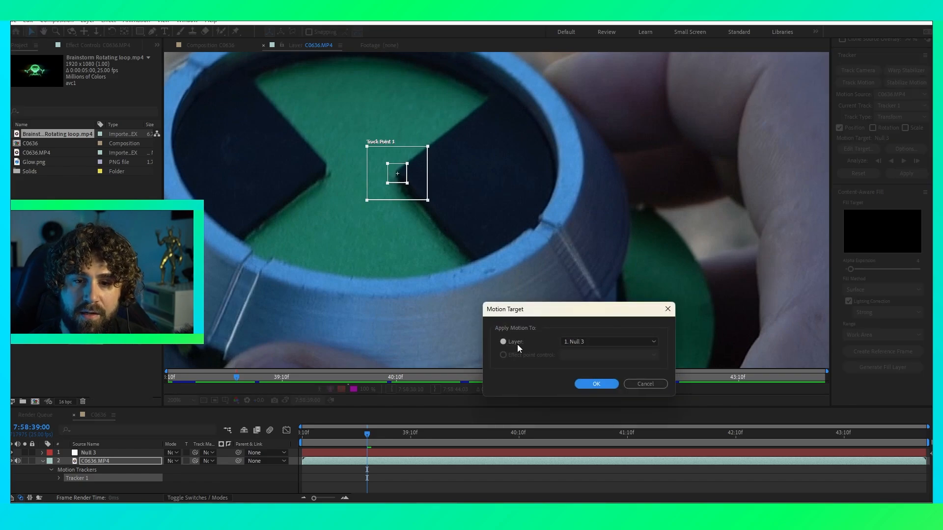
left_click(571, 341)
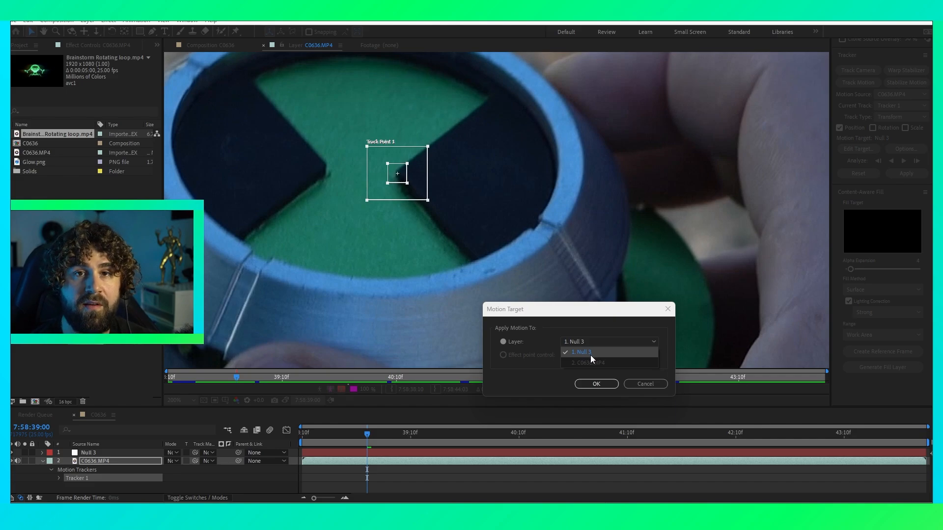
left_click(585, 352)
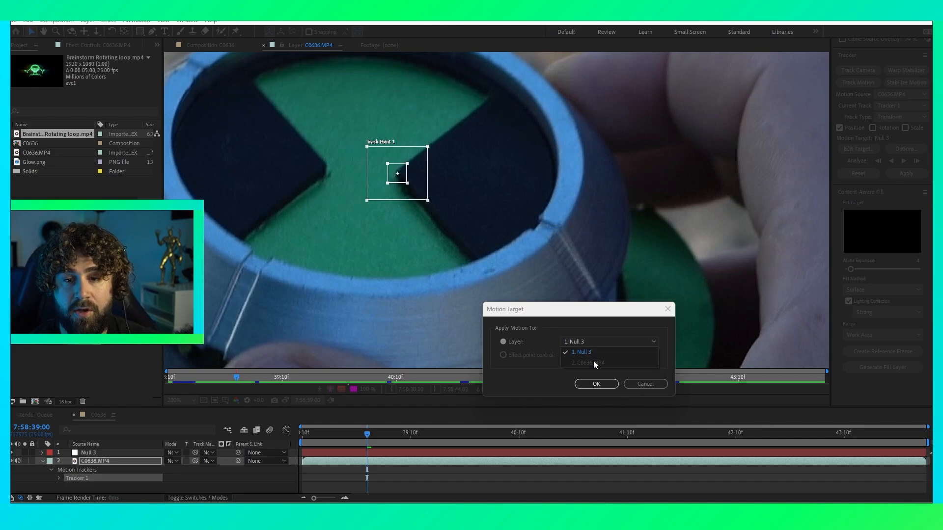
left_click(596, 383)
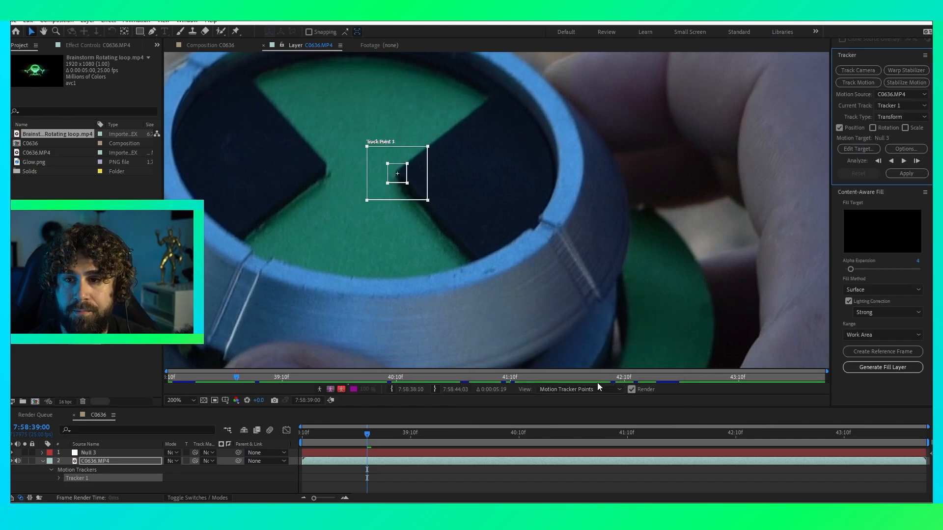
Analyze the track forward through the clip, and readjust the track point on the wedge tip at 7:58:40:19
left_click(905, 161)
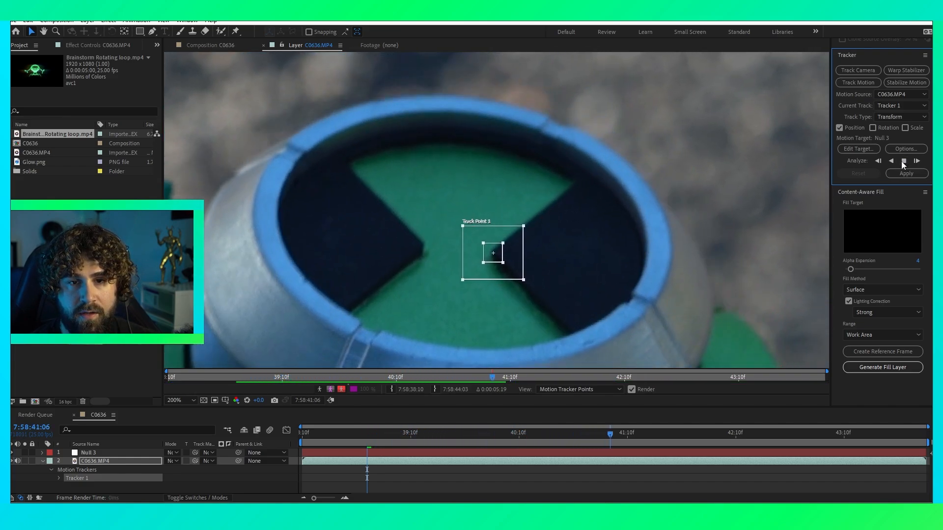
left_click(904, 161)
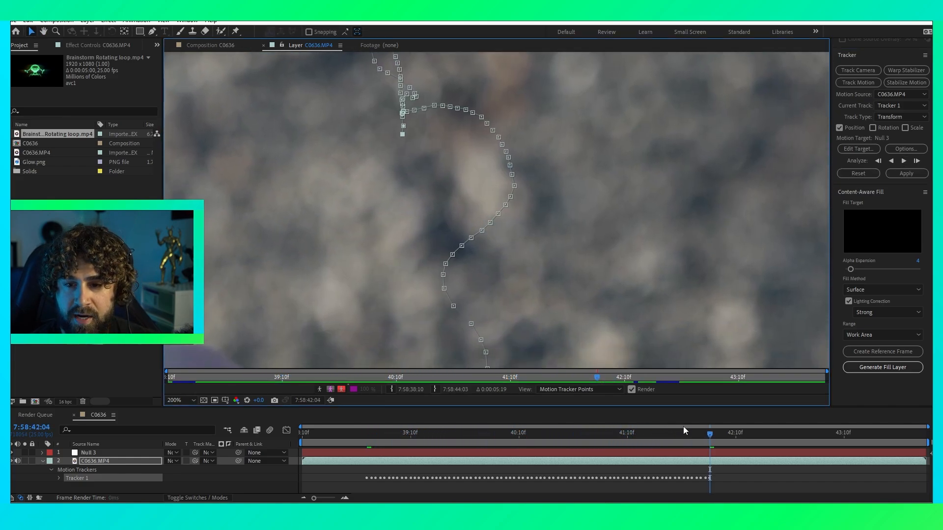
left_click_drag(683, 431, 558, 444)
left_click_drag(406, 200, 372, 293)
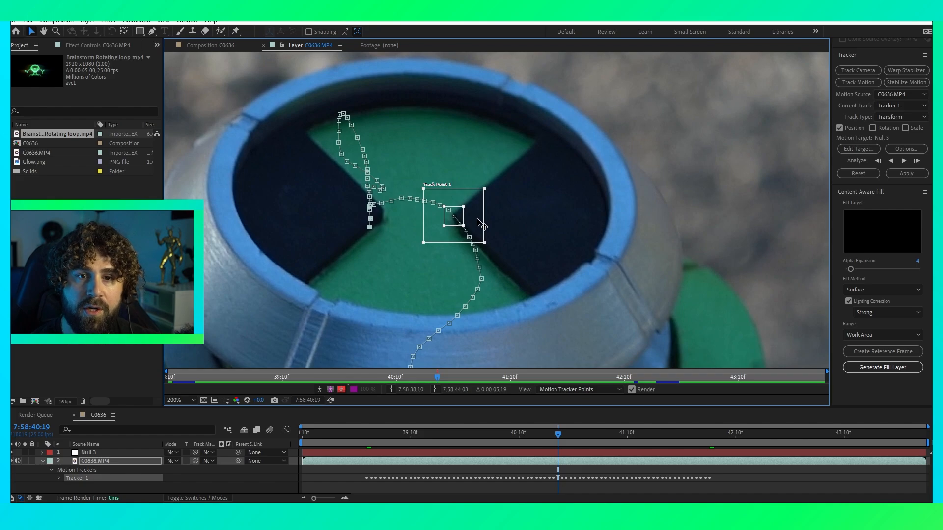
left_click_drag(481, 225, 480, 227)
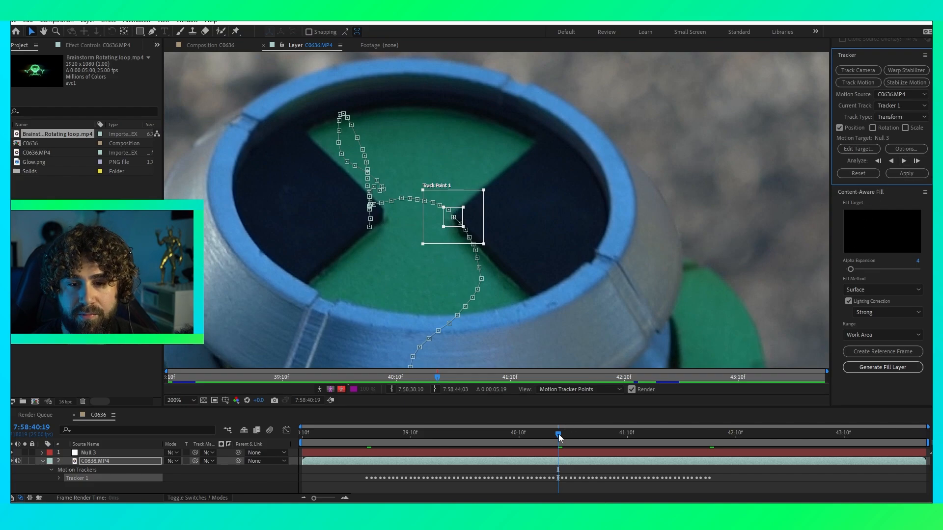
Analyze the track backward from 7:58:39:00 to the clip's start and apply the X and Y motion to the null
left_click_drag(559, 437, 368, 437)
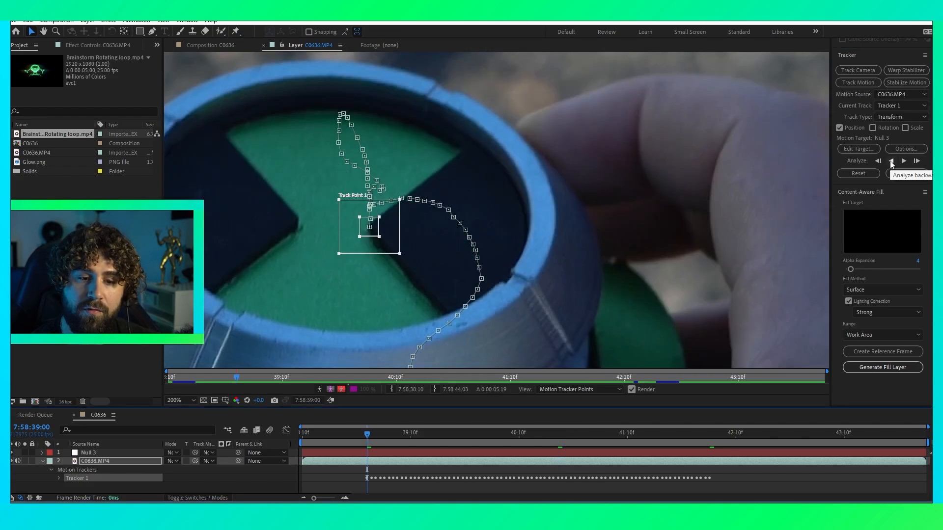
left_click(892, 161)
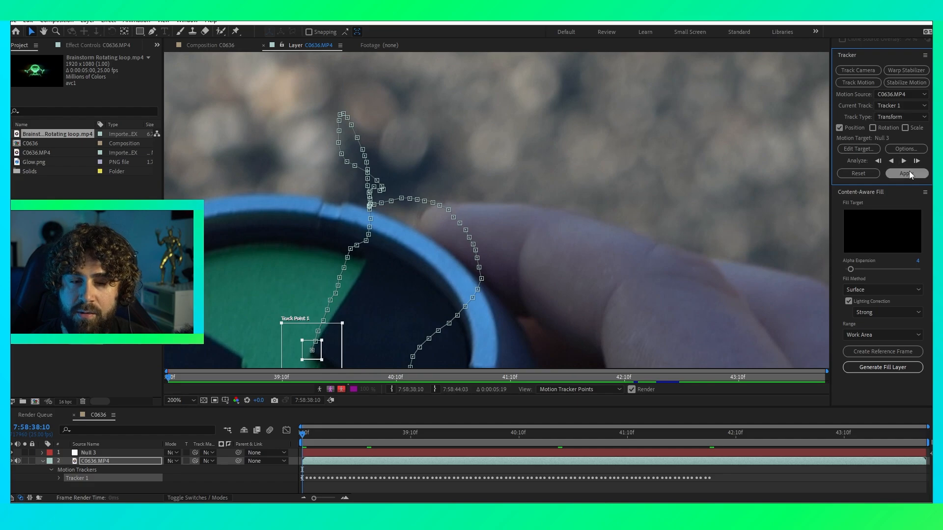
left_click(909, 173)
left_click(584, 379)
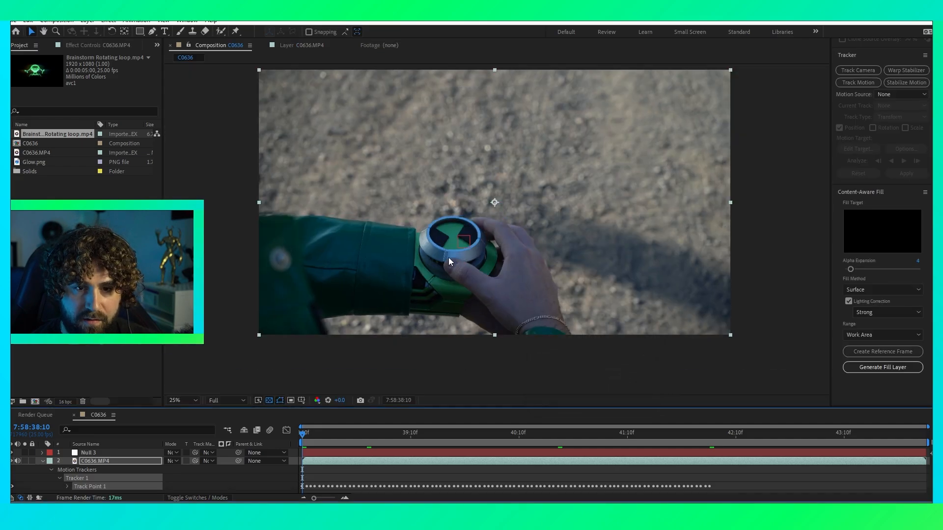
left_click_drag(322, 435, 402, 436)
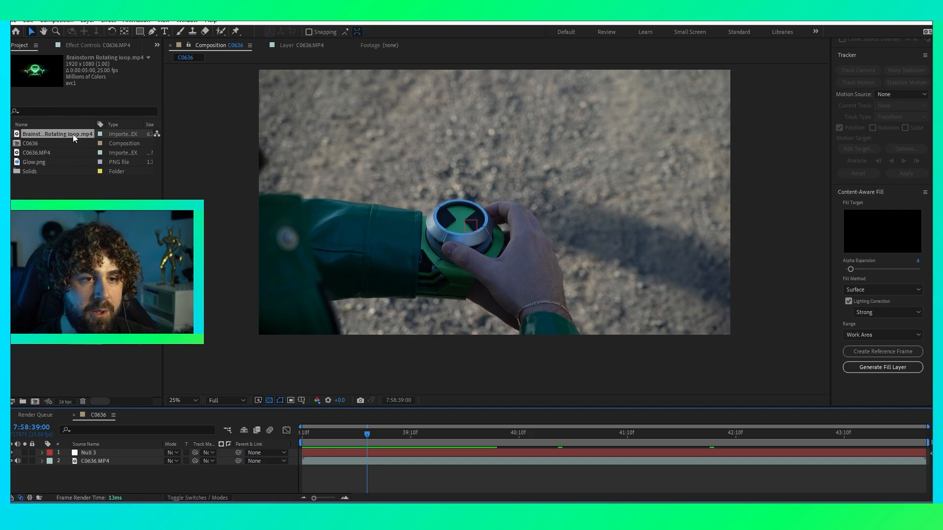
Place Brainstorm Rotating loop.mp4 over the watch as the top layer and set its blending mode to Screen
left_click_drag(72, 134, 467, 181)
left_click(172, 454)
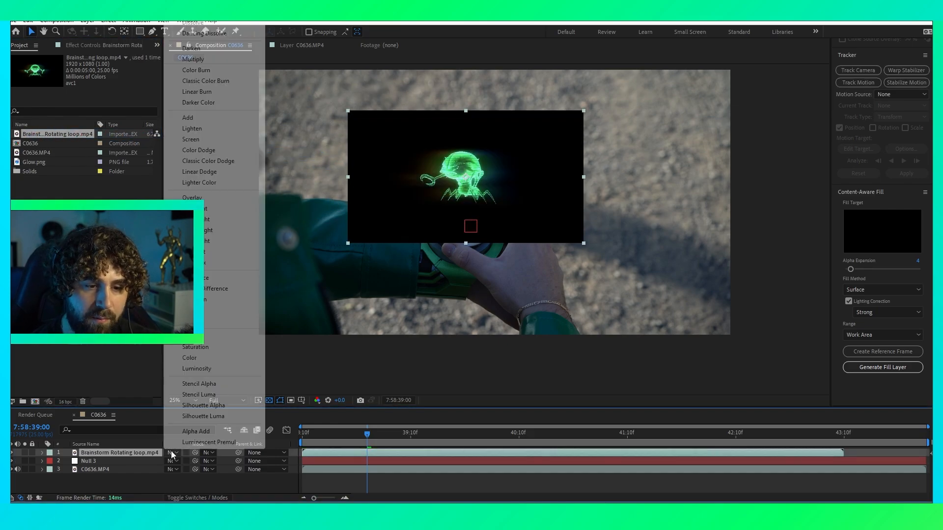
left_click(207, 138)
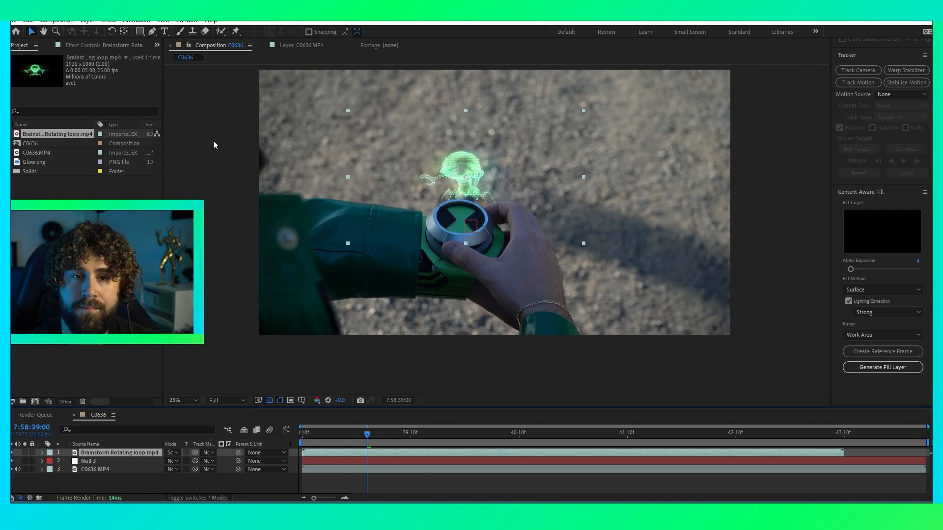
left_click(202, 500)
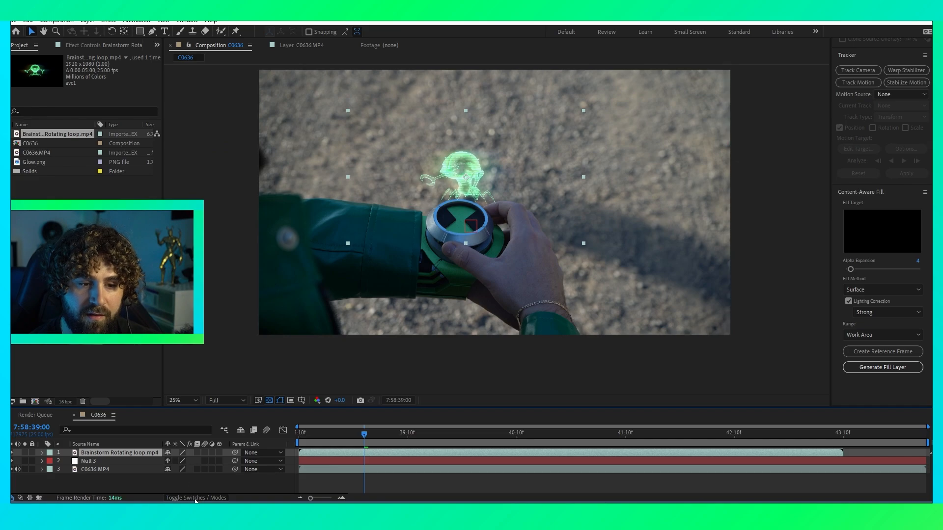
key("F4")
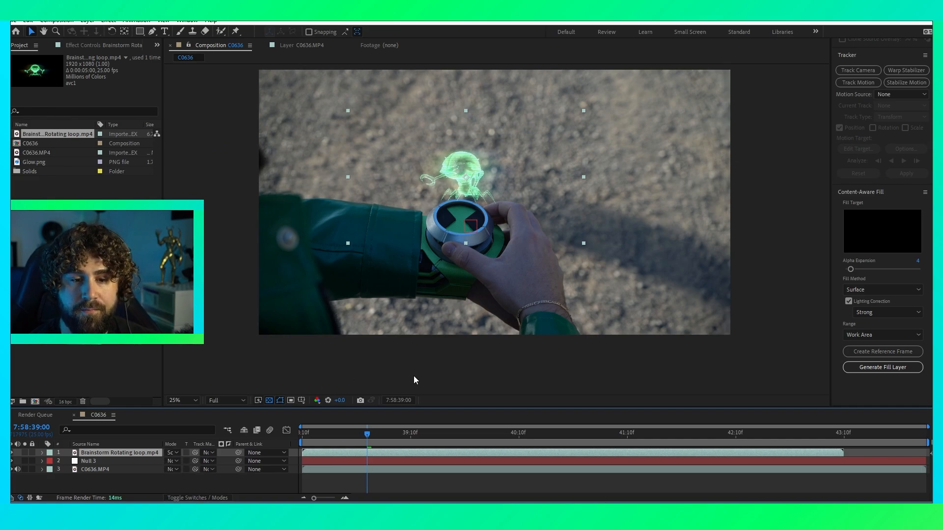
Reposition the hologram just above the watch dial at 7:58:39:07, parent its layer to Null 3, and preview the motion
left_click_drag(372, 435, 399, 435)
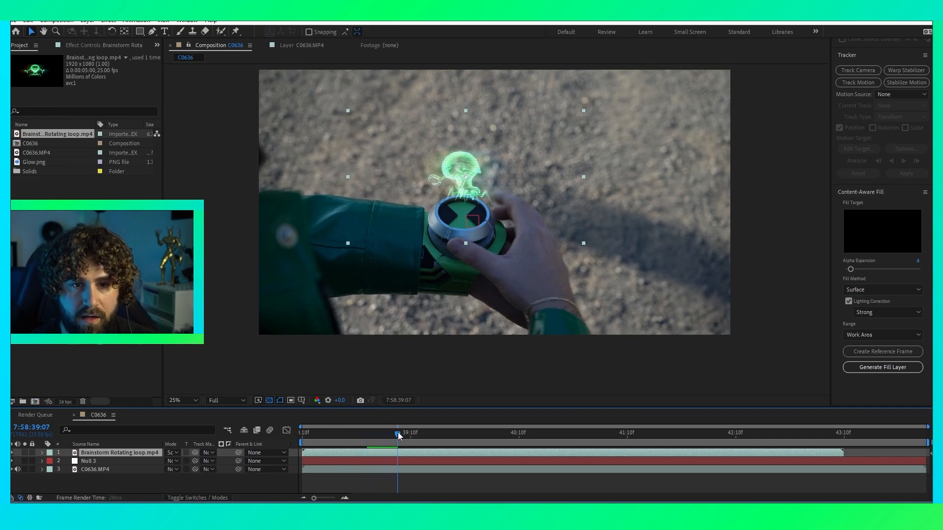
left_click_drag(470, 191, 466, 181)
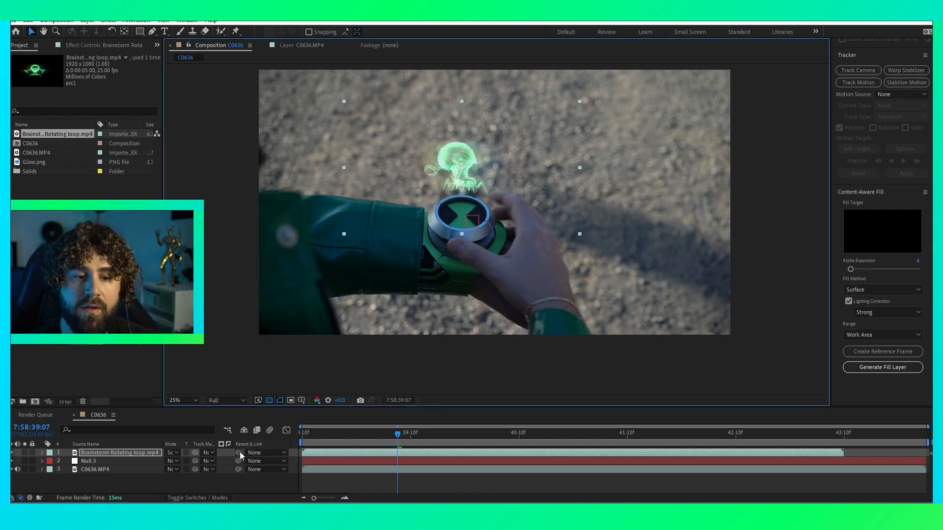
left_click_drag(239, 450, 137, 461)
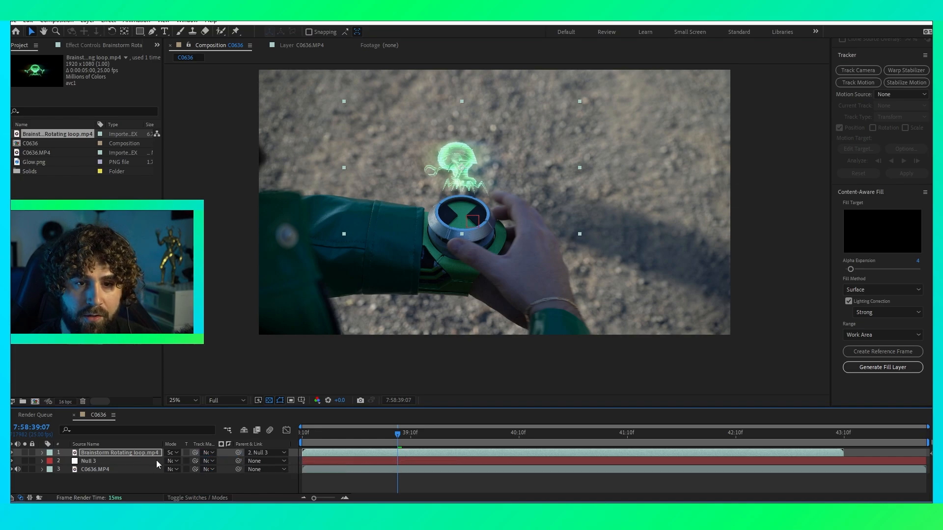
key("space")
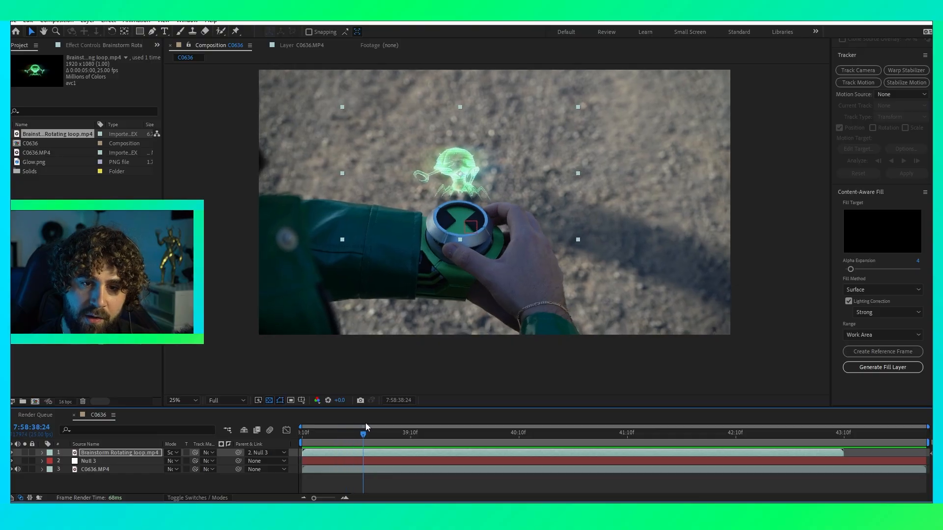
Add a Position keyframe to the Brainstorm hologram layer at 7:58:39:04
left_click_drag(366, 423, 380, 423)
key("s")
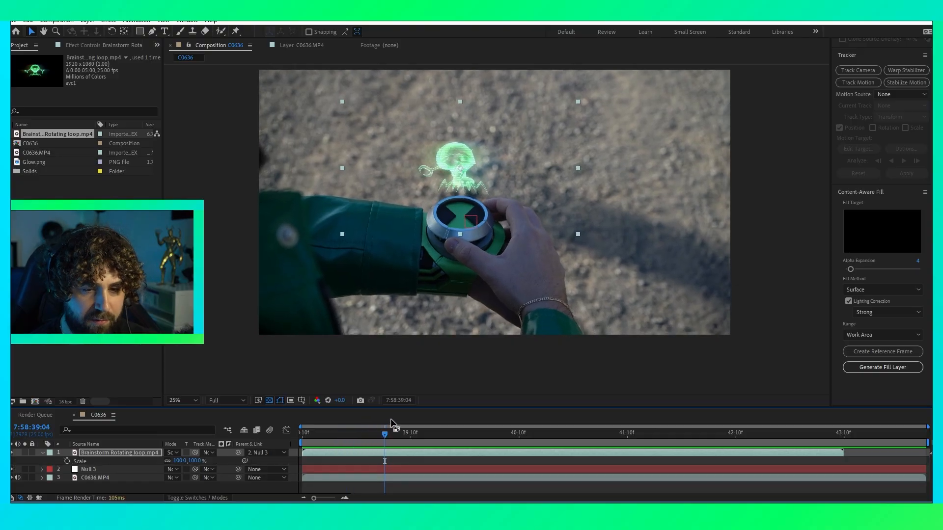
key("p")
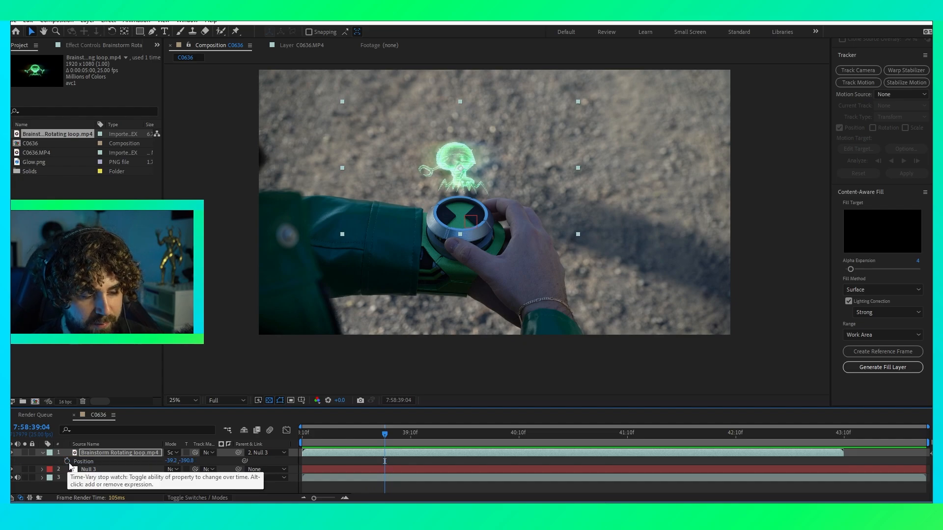
left_click(68, 461)
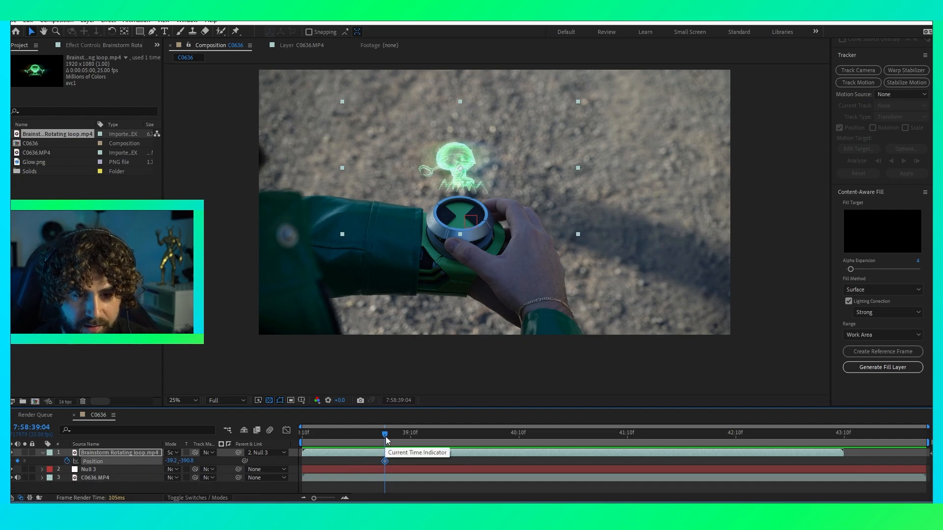
Keyframe the hologram layer's Scale at 2% at 7:58:39:00
left_click_drag(384, 434, 368, 436)
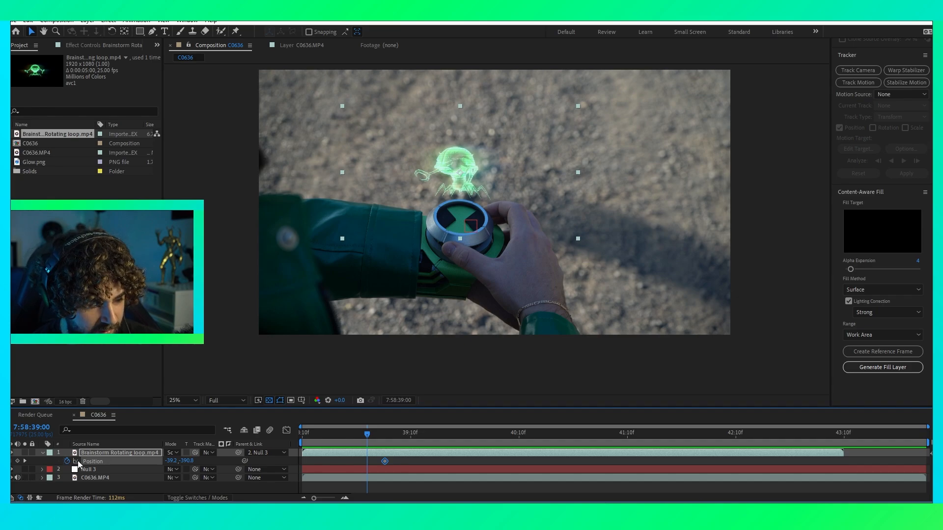
left_click(232, 460)
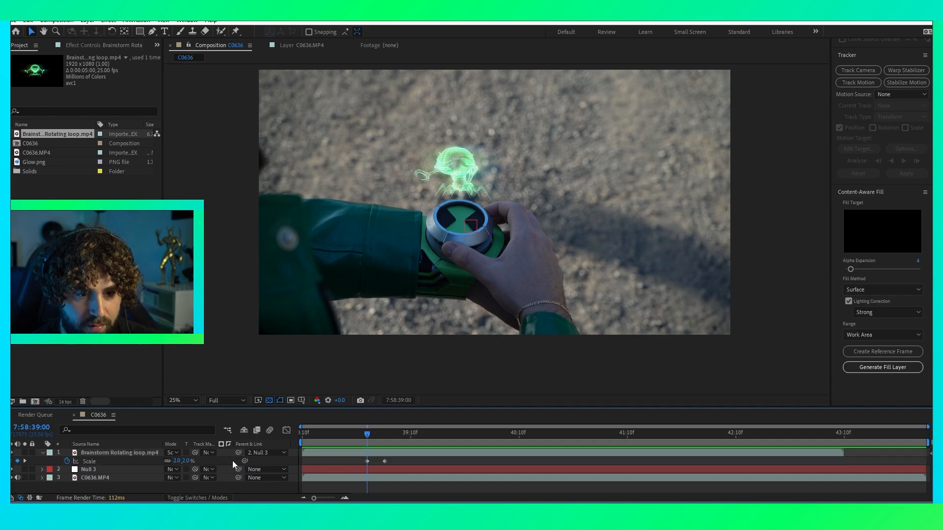
Move the shrunken hologram down to the centre of the watch dial at 7:58:39:00 and set its Scale keyframe to 0%
scroll(426, 228, "up", 2)
left_click_drag(432, 216, 435, 226)
scroll(435, 226, "up", 1)
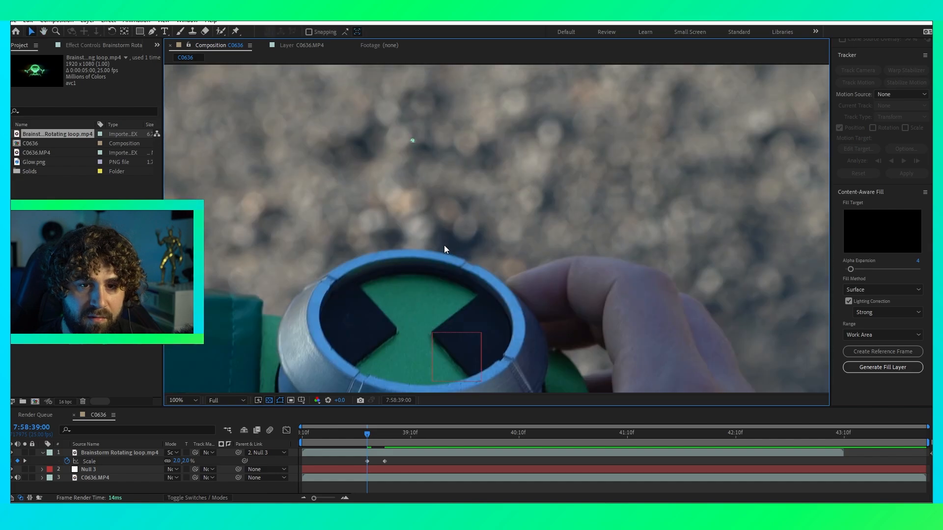
left_click_drag(412, 143, 416, 335)
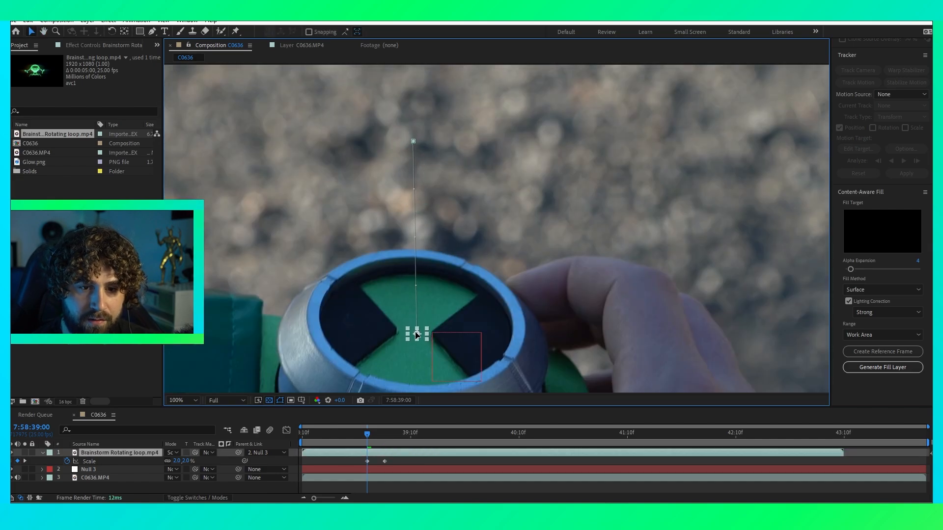
left_click(177, 462)
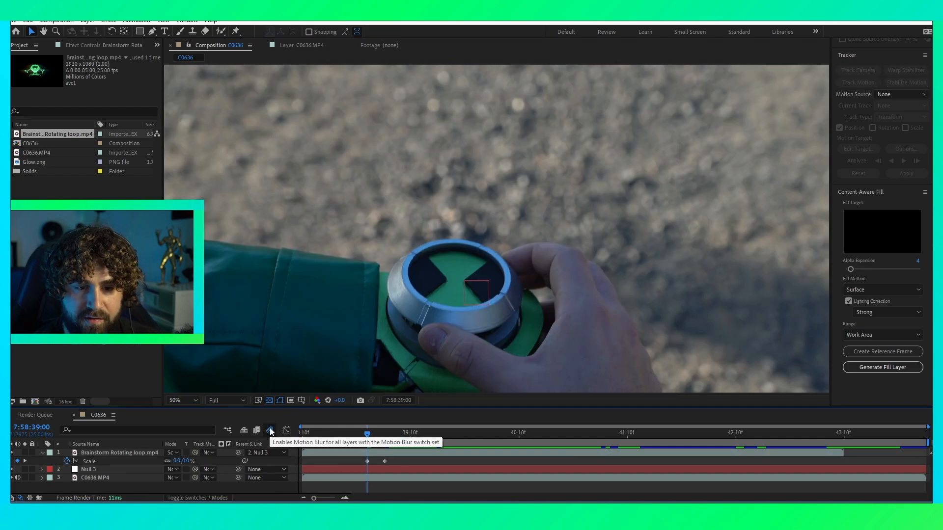
Enable motion blur for the composition and the Brainstorm hologram layer, and preview the pop-up animation
left_click(270, 429)
left_click(215, 498)
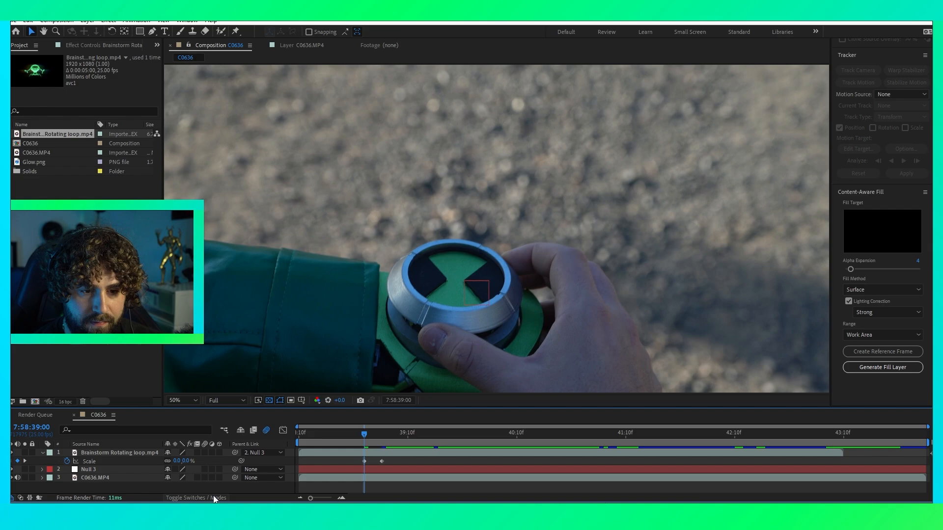
left_click(205, 452)
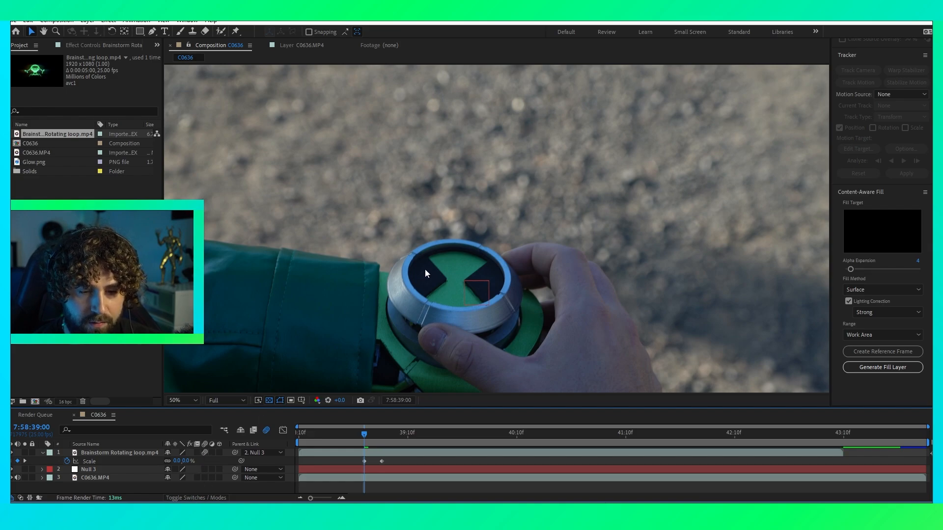
scroll(425, 269, "down", 2)
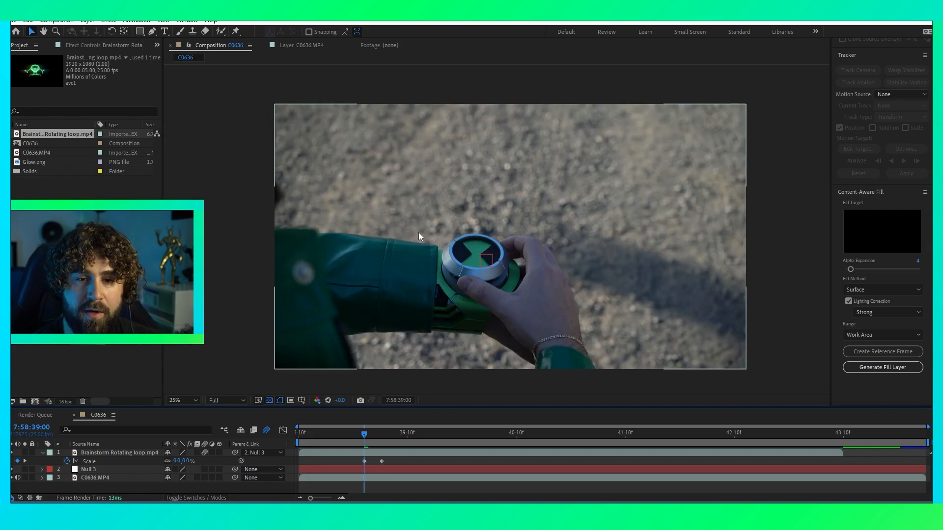
key("space")
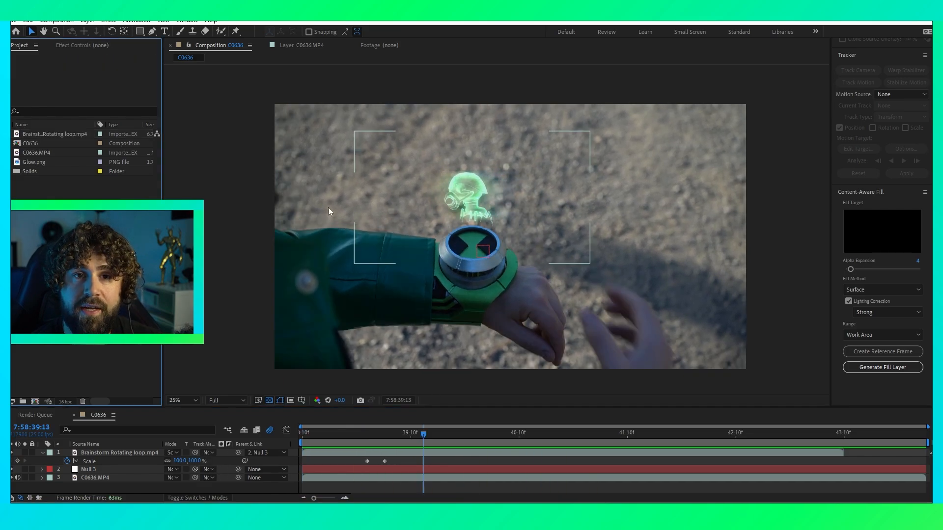
Add Glow.png as the top layer with Screen blending and place its bright spot over the watch dial
left_click_drag(34, 162, 476, 246)
left_click(172, 453)
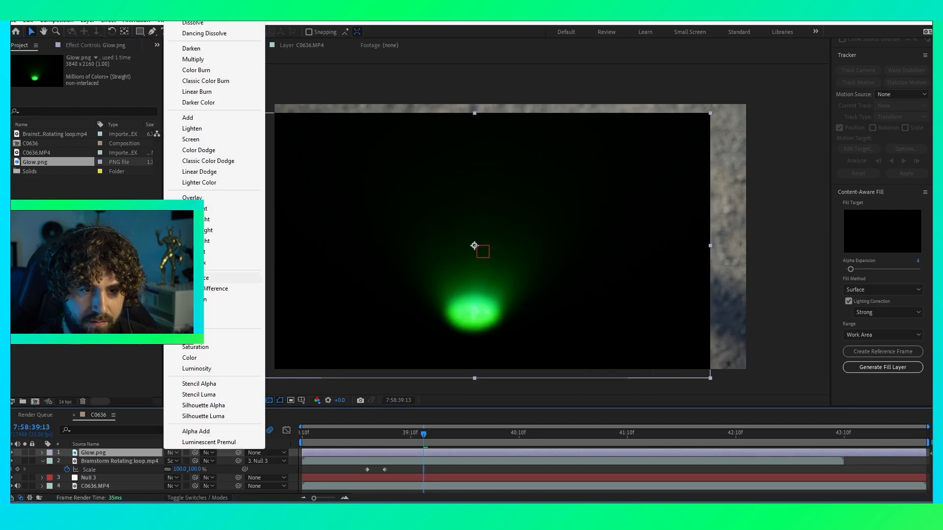
left_click(192, 139)
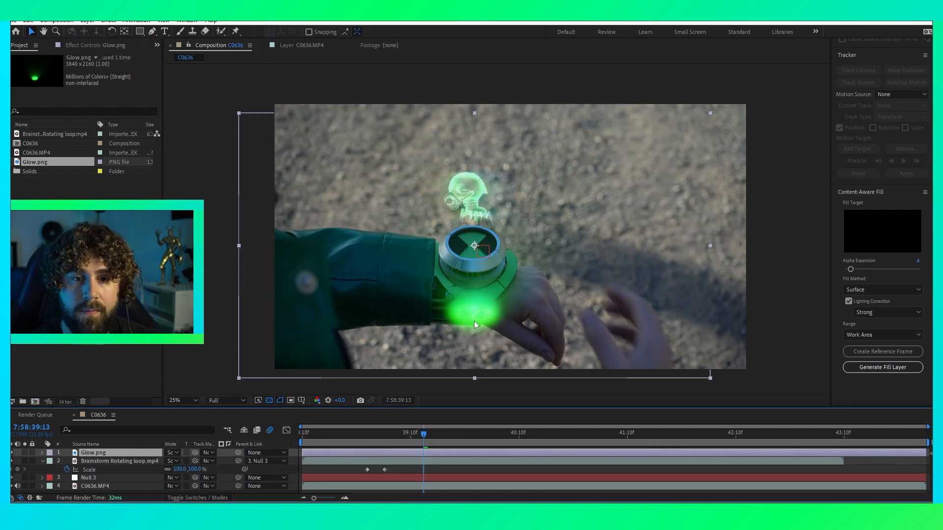
left_click_drag(474, 322, 456, 244)
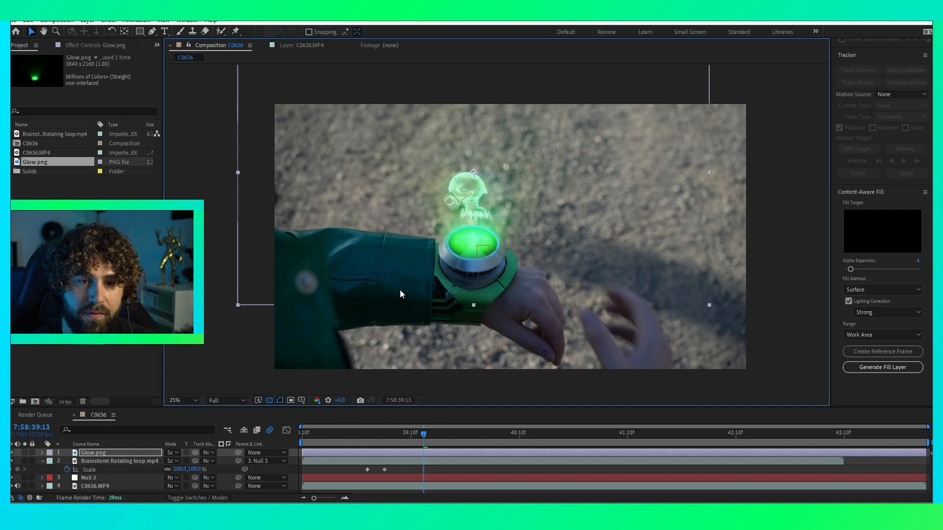
Try scaling the glow to 162% and 56% and repositioning it on the dial, and undo these changes
key("s")
left_click_drag(178, 460, 207, 457)
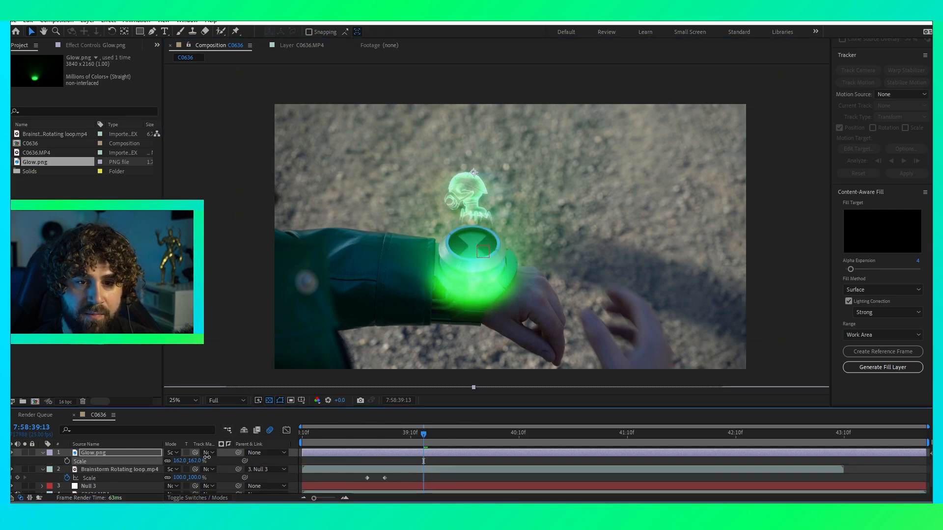
left_click_drag(454, 304, 452, 259)
key("p")
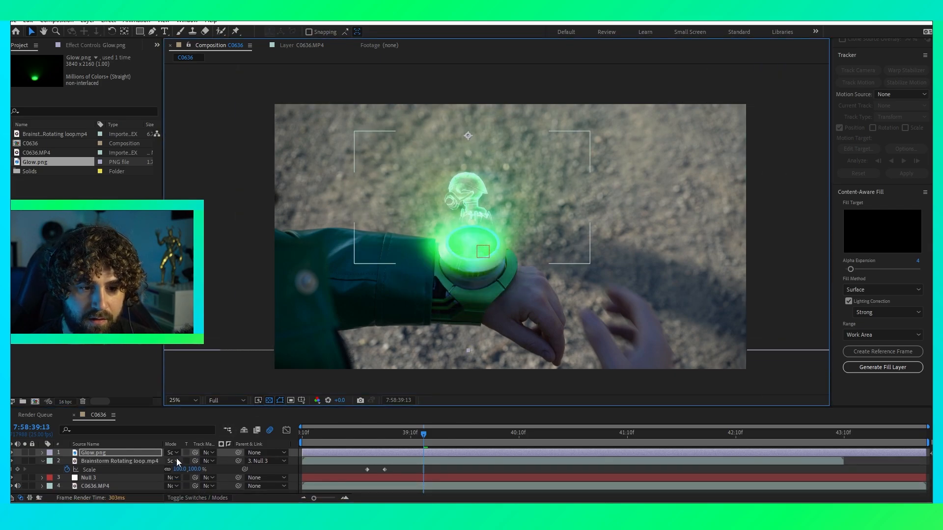
key("s")
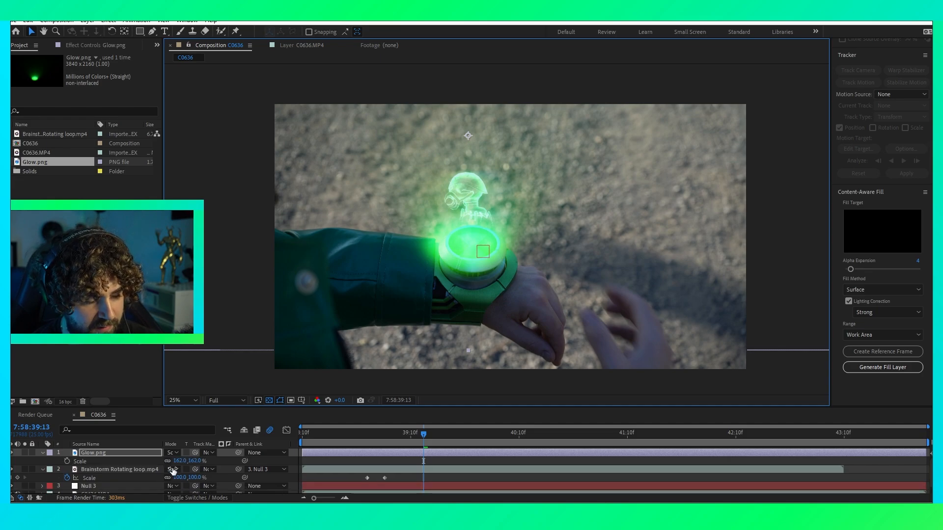
left_click_drag(181, 461, 135, 471)
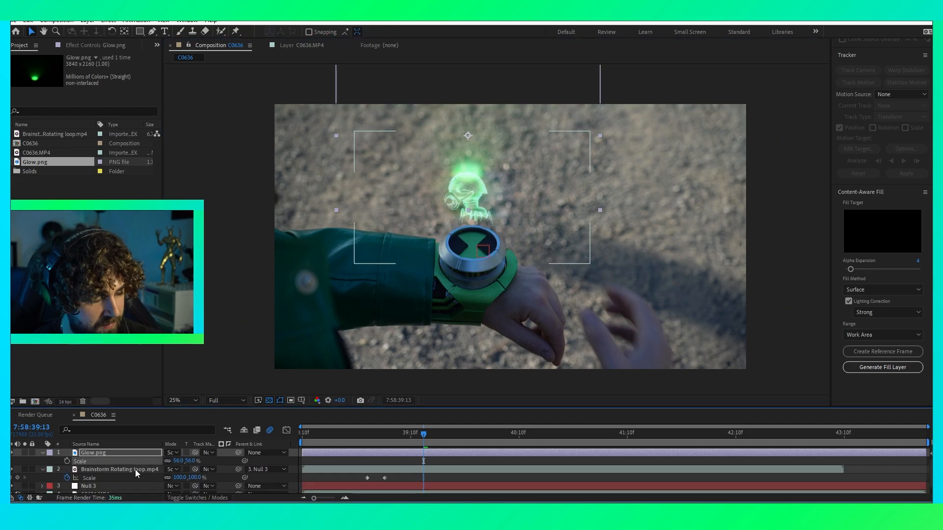
key("ctrl+z")
key("ctrl+z")
key("ctrl+z")
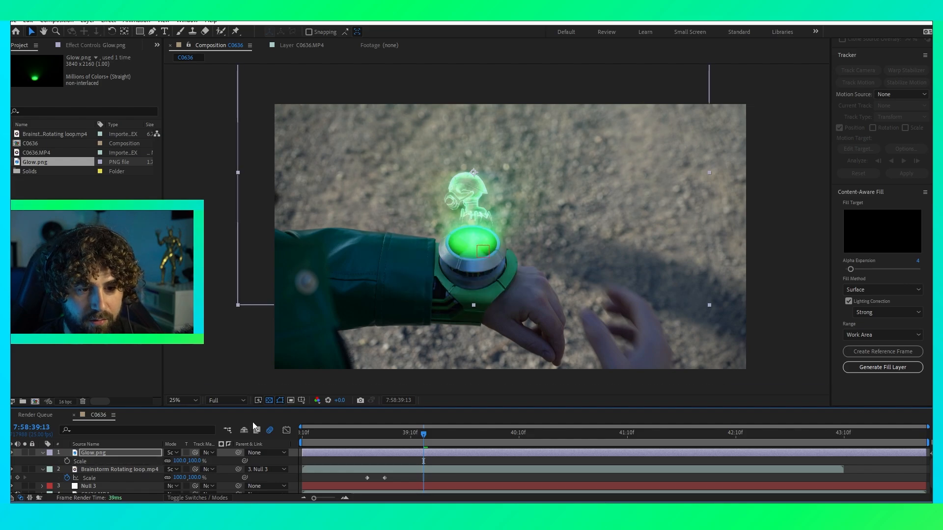
Parent the Glow.png layer to Null 3 and keyframe its Opacity from 0% at 7:58:39:00 to 100% at 7:58:39:04
left_click_drag(239, 452, 112, 485)
left_click_drag(393, 443, 386, 444)
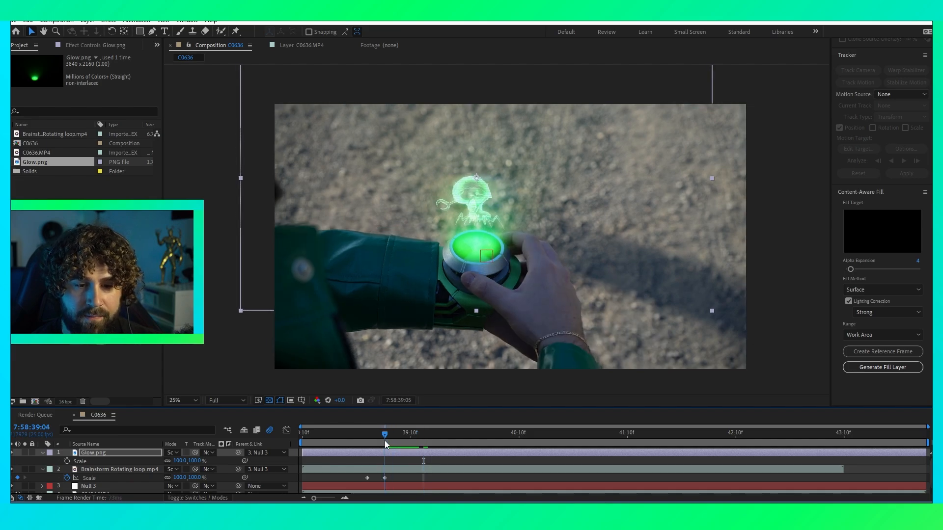
key("t")
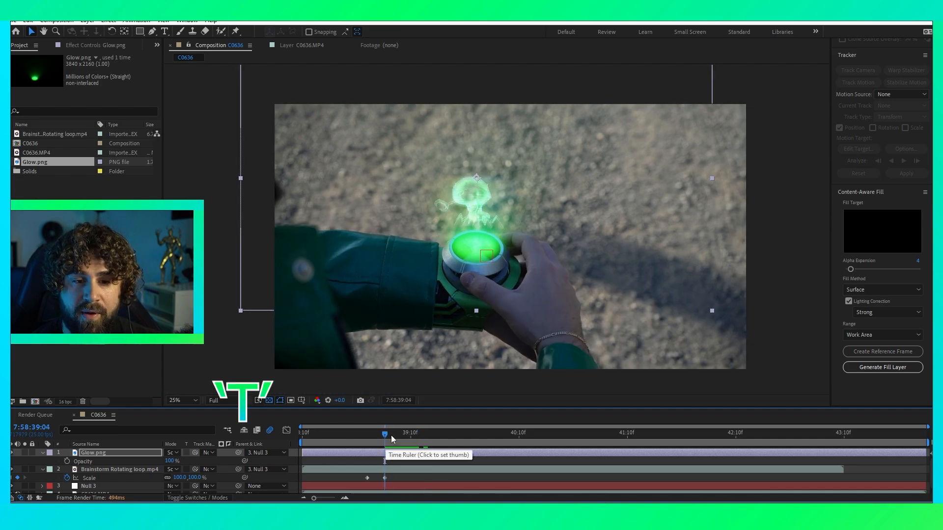
left_click(67, 461)
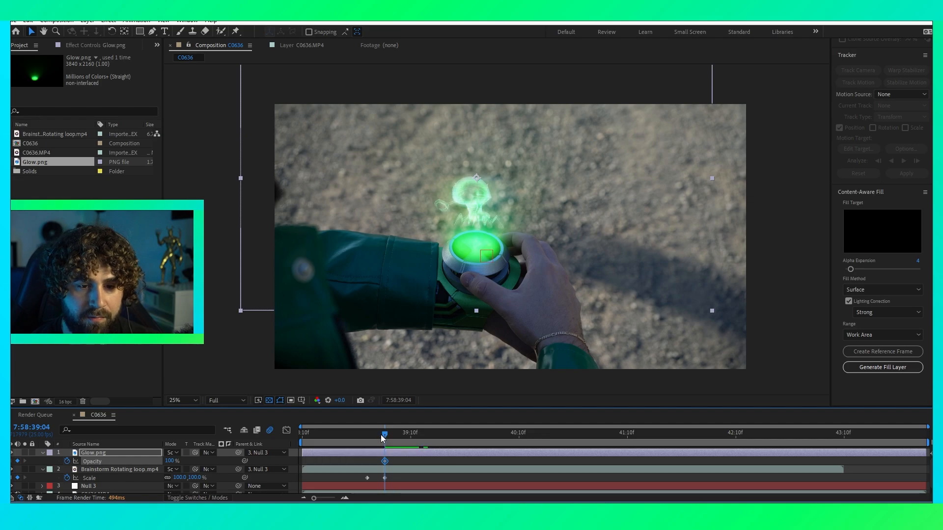
left_click_drag(384, 439, 366, 443)
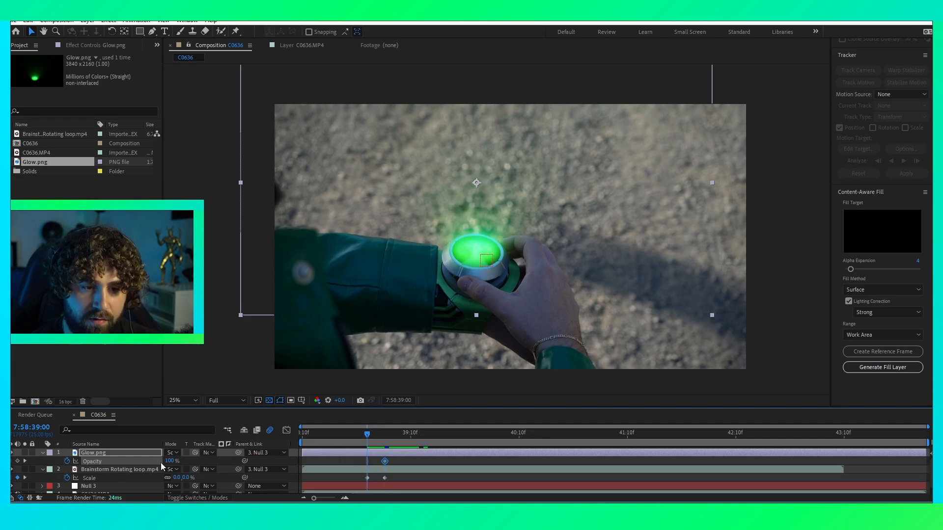
left_click_drag(171, 463, 97, 474)
Preview the composition from its start and end the work area at 7:58:42:09
left_click(303, 437)
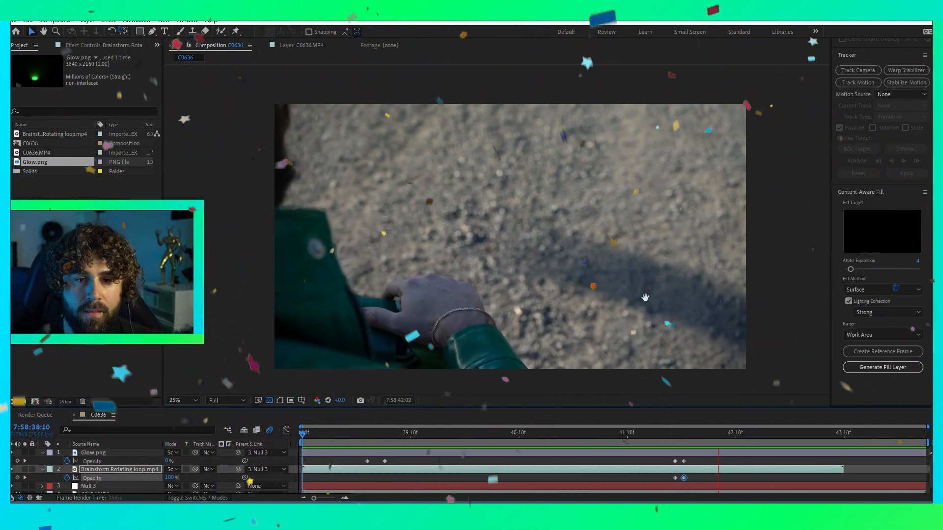
left_click(535, 257)
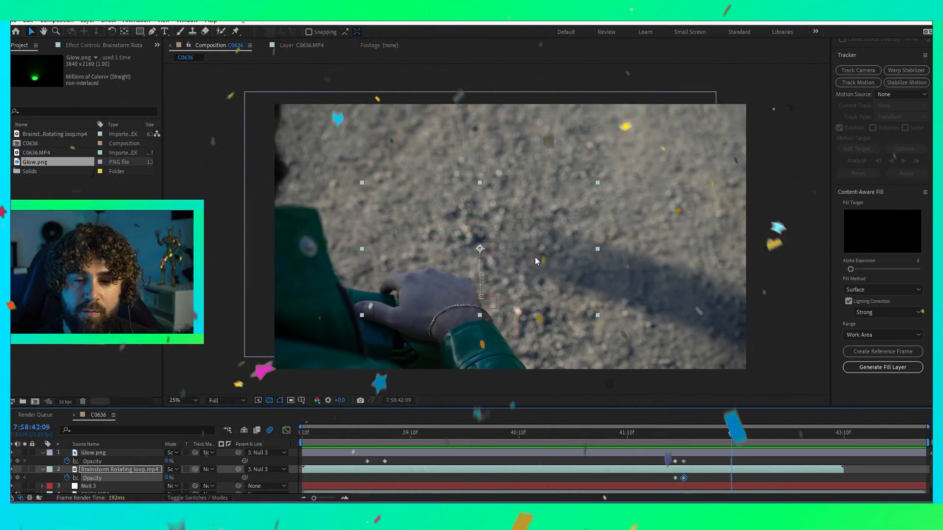
key("n")
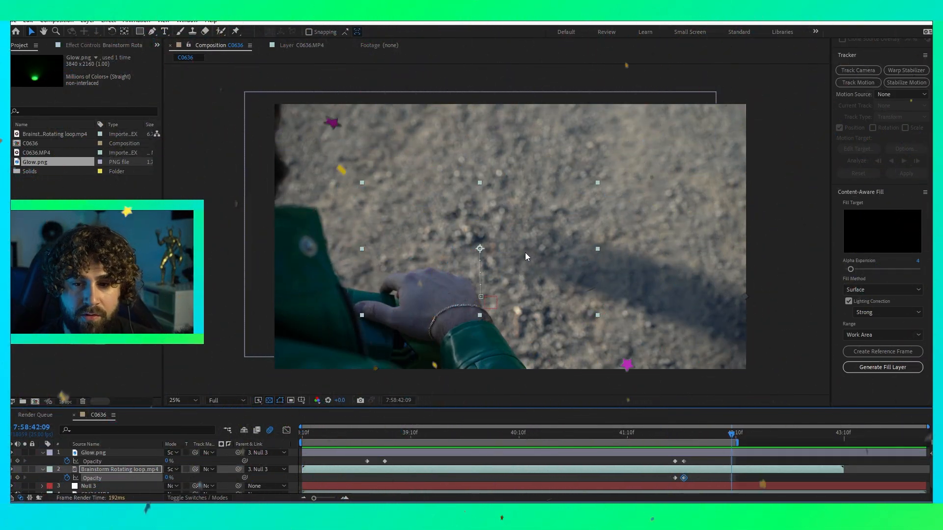
Add the C0636 composition to the render queue and confirm H.264 as its output format
left_click(57, 20)
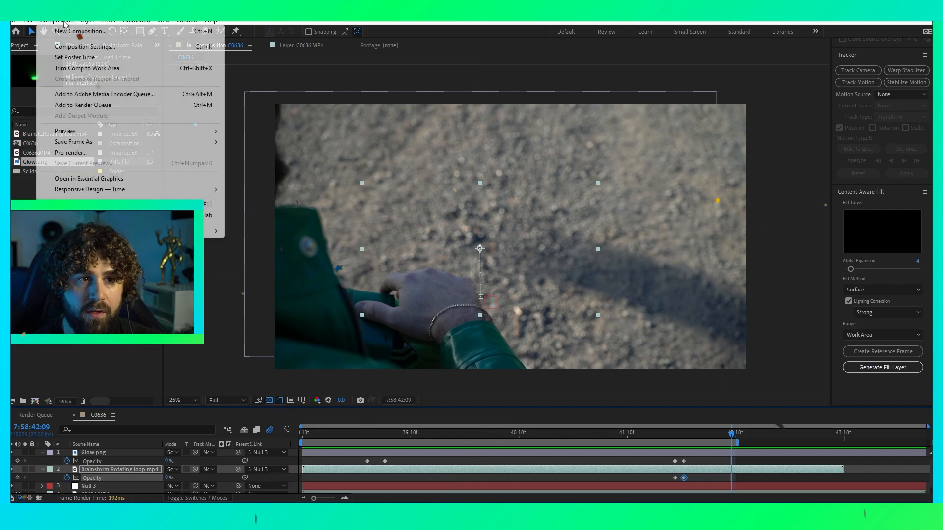
left_click(97, 106)
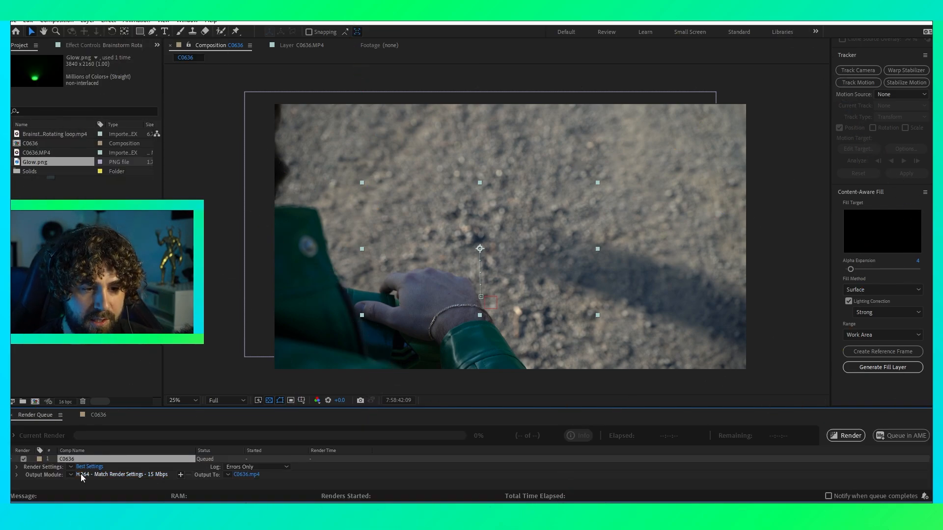
left_click(82, 475)
left_click(431, 137)
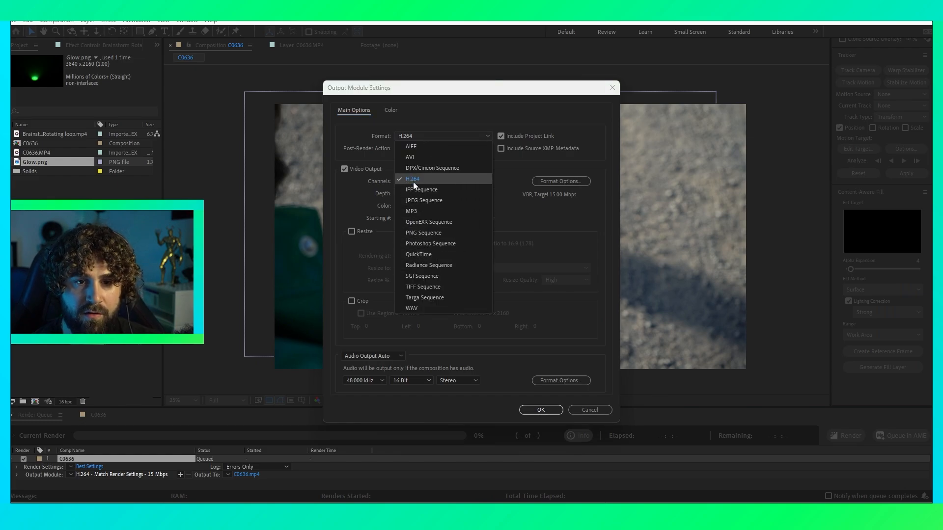
left_click(541, 411)
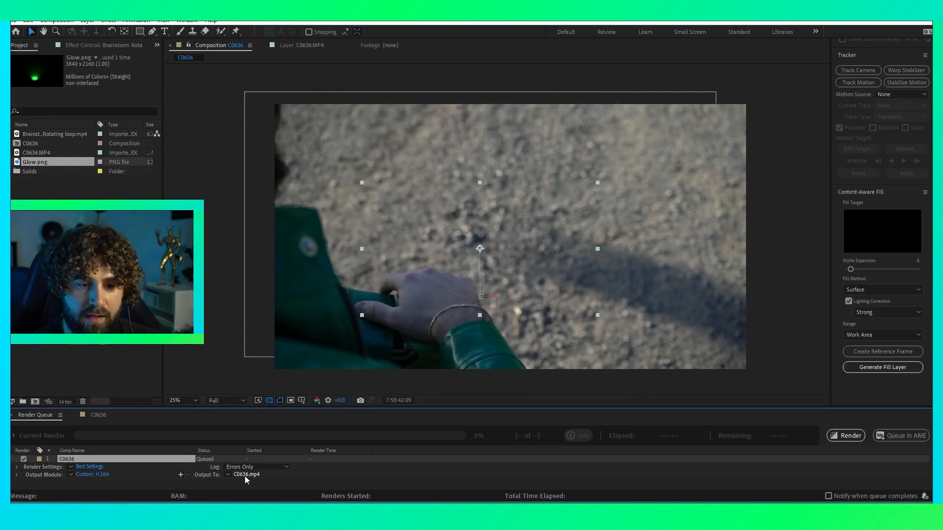
Save the output as C0636.mp4, render the queued composition and return to the C0636 timeline
left_click(246, 476)
left_click(384, 294)
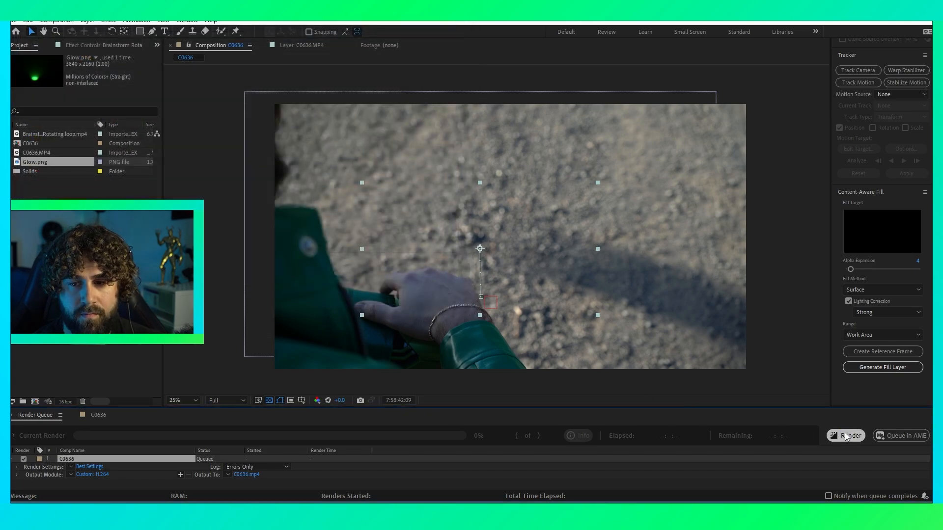
left_click(846, 436)
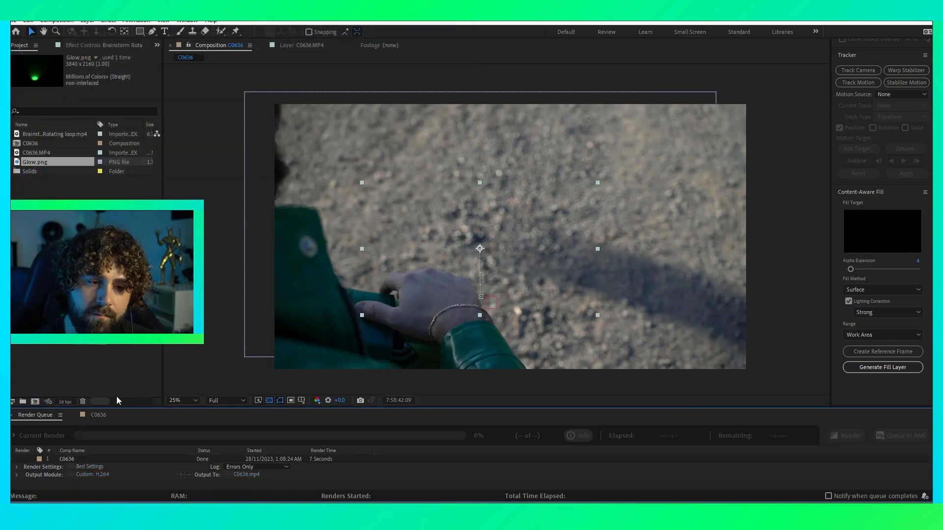
left_click(98, 415)
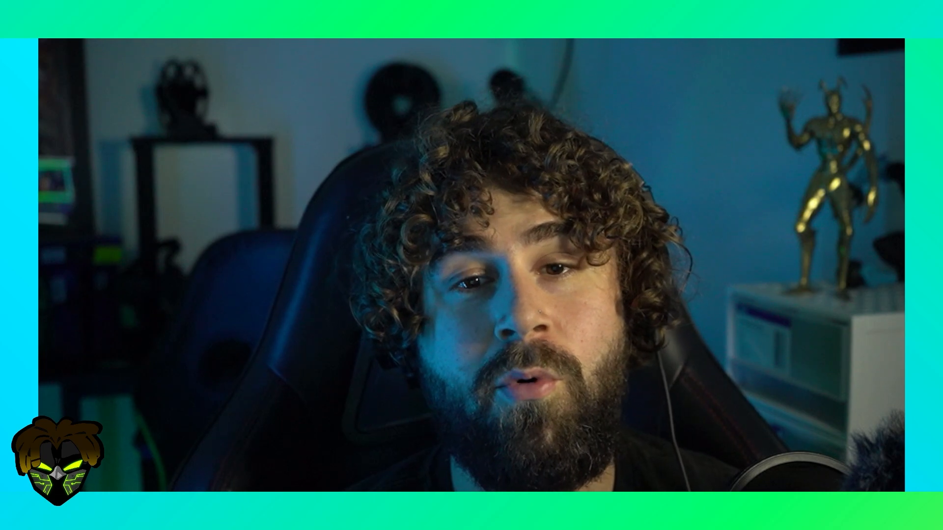